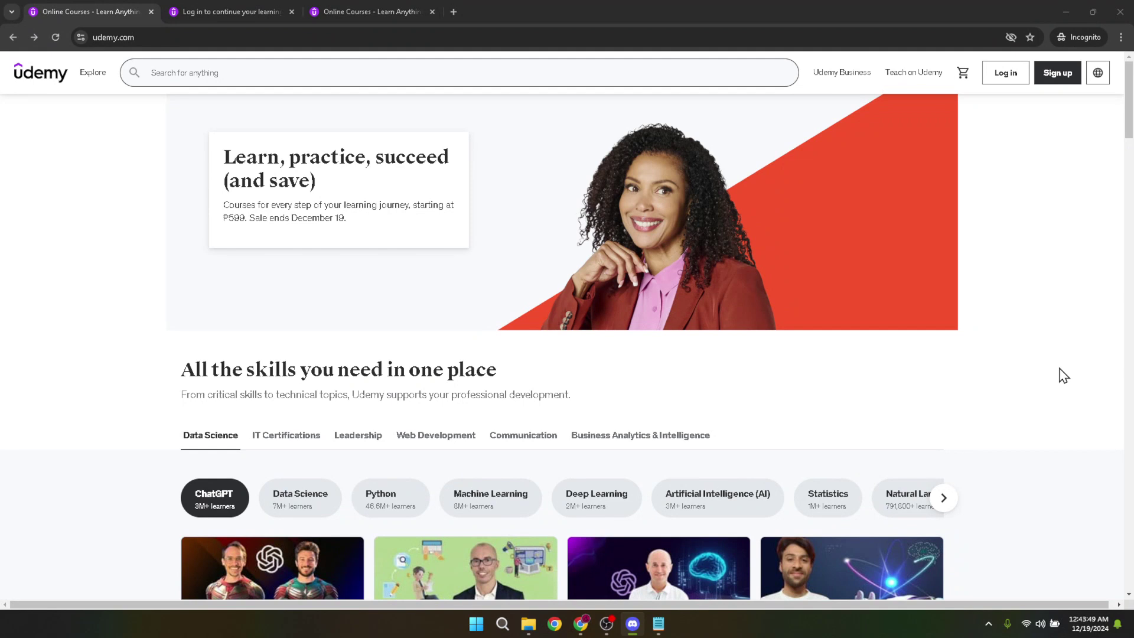
Lower the system volume, then sign in to Udemy with Google from the login tab.
key(XF86AudioLowerVolume)
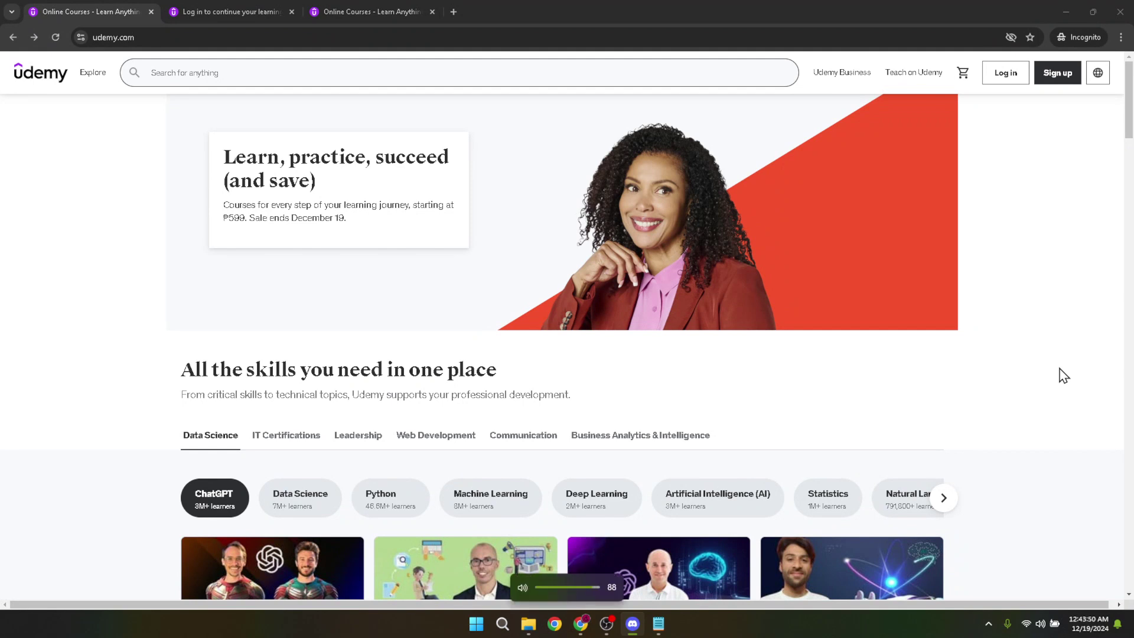
key(XF86AudioLowerVolume)
key(XF86AudioLowerVolume)
key(XF86AudioLowerVolume)
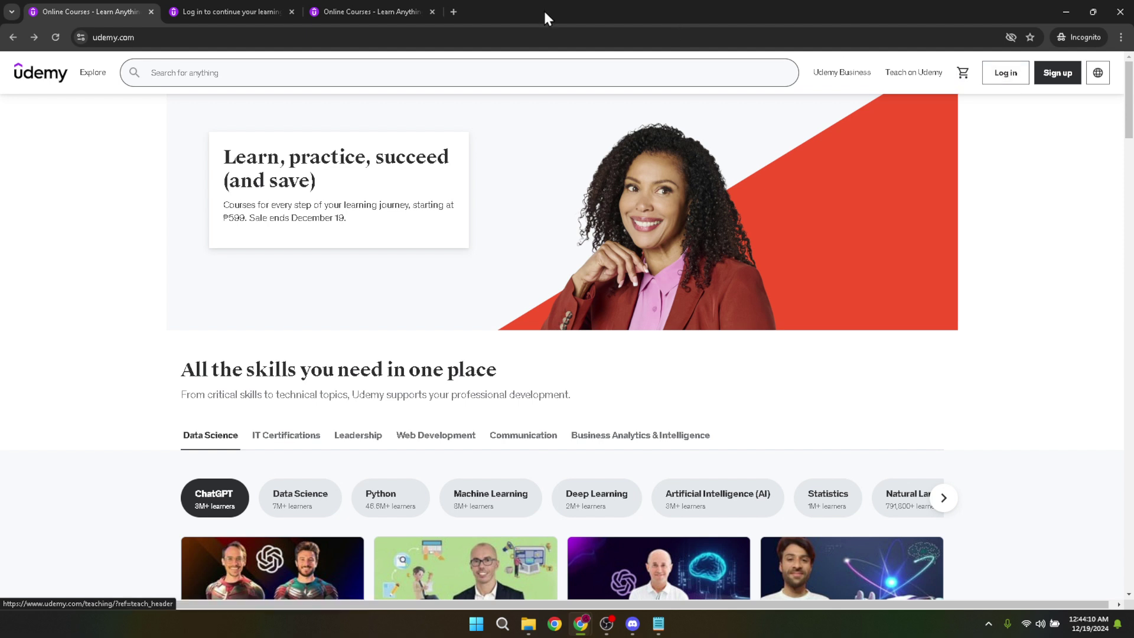
click(188, 5)
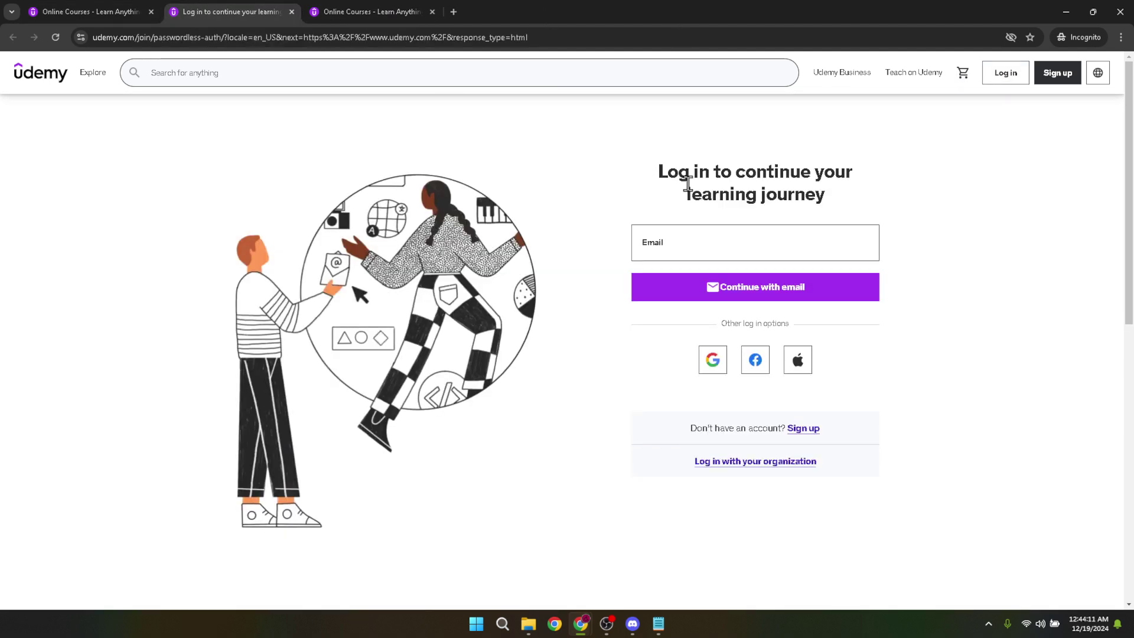
click(714, 359)
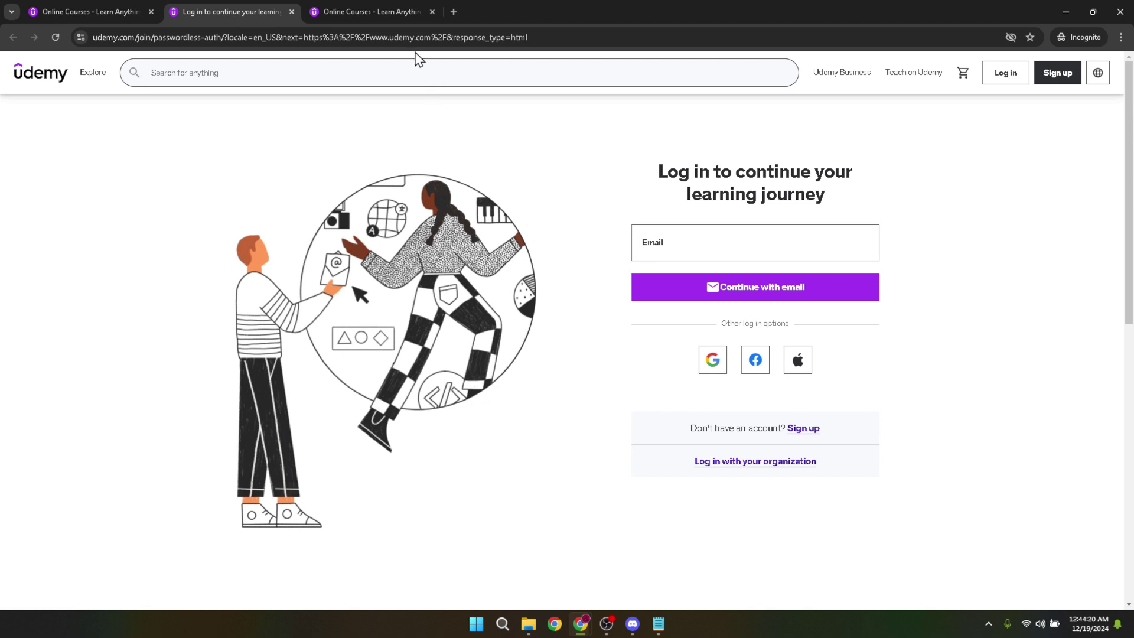
Switch to the tab showing the signed-in Udemy home page.
click(357, 5)
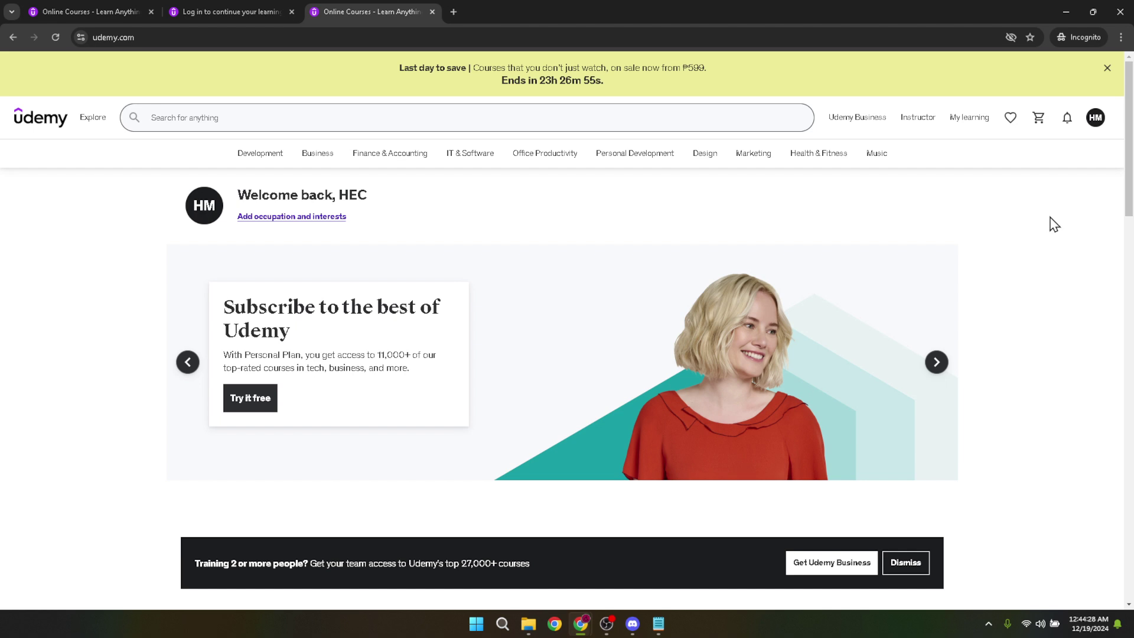
mouse_move(1095, 118)
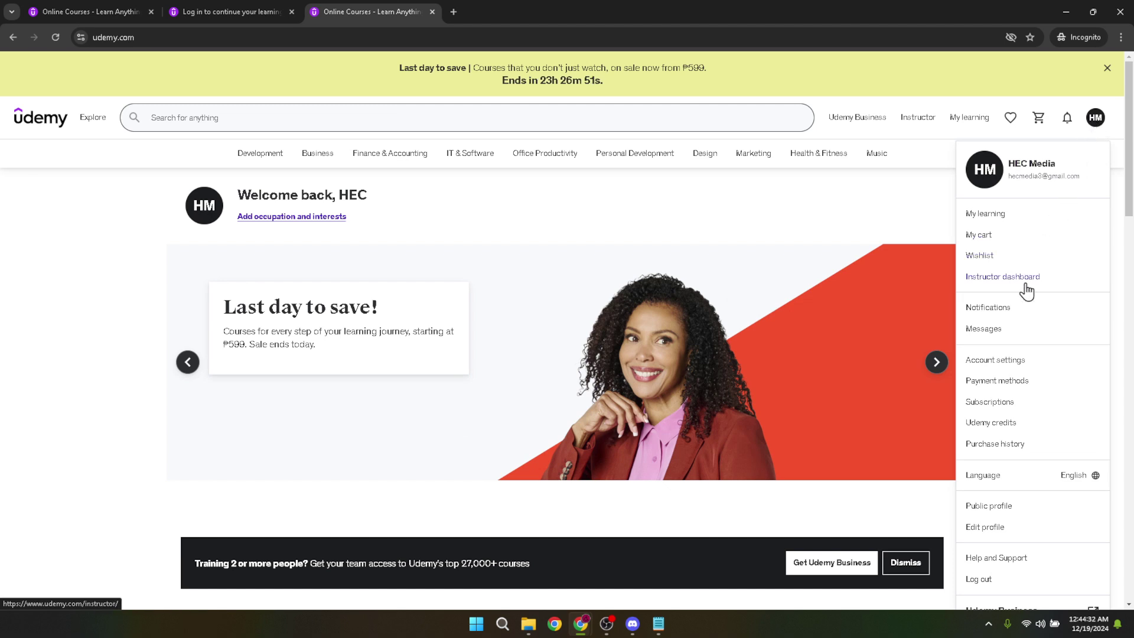
Go to Subscriptions and subscribe to the Personal Plan free trial.
click(1005, 404)
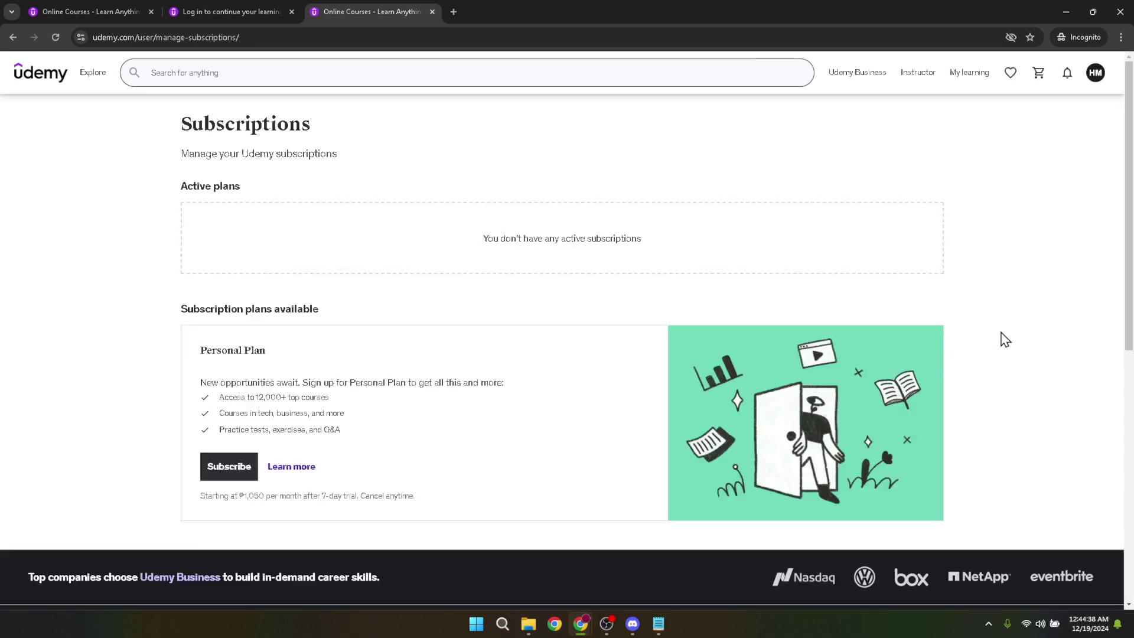
scroll(942, 304, down, 1)
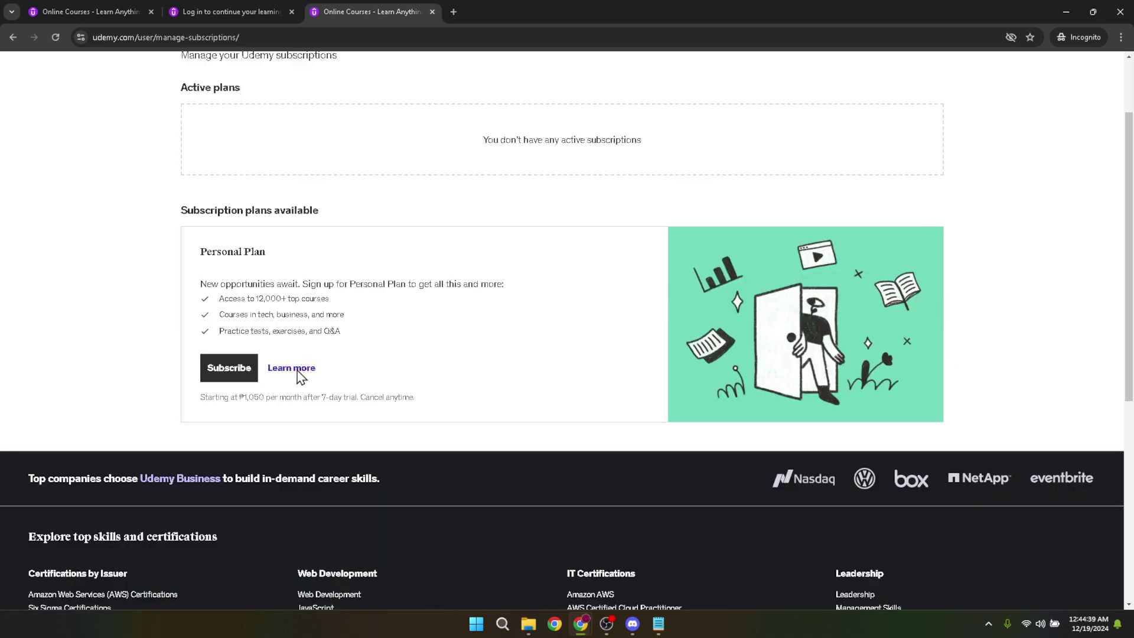
click(233, 361)
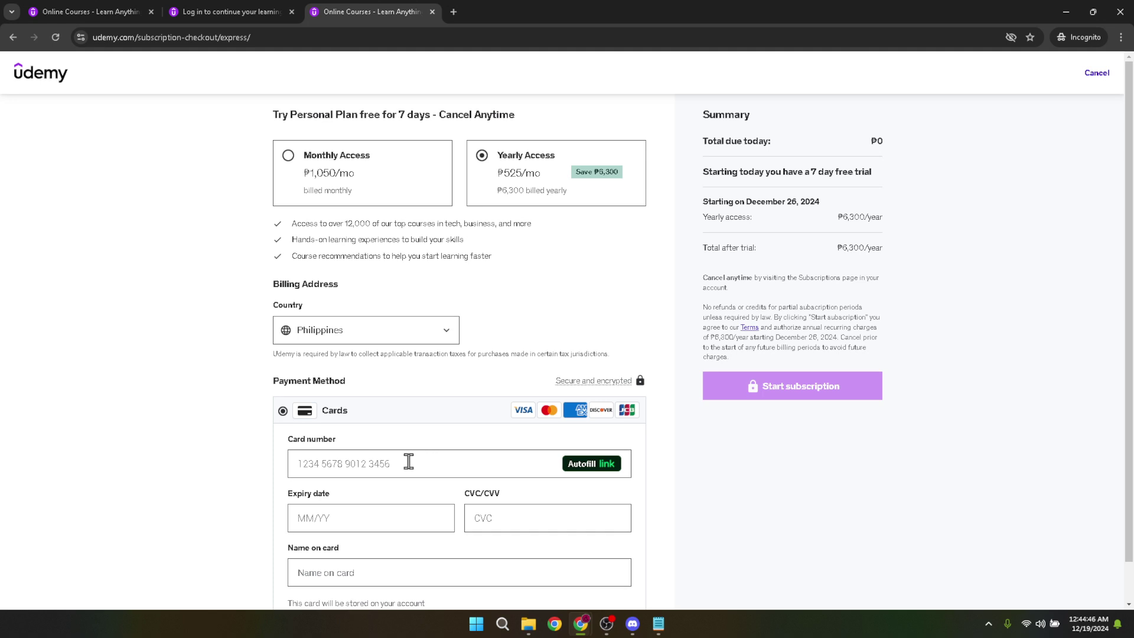
click(289, 160)
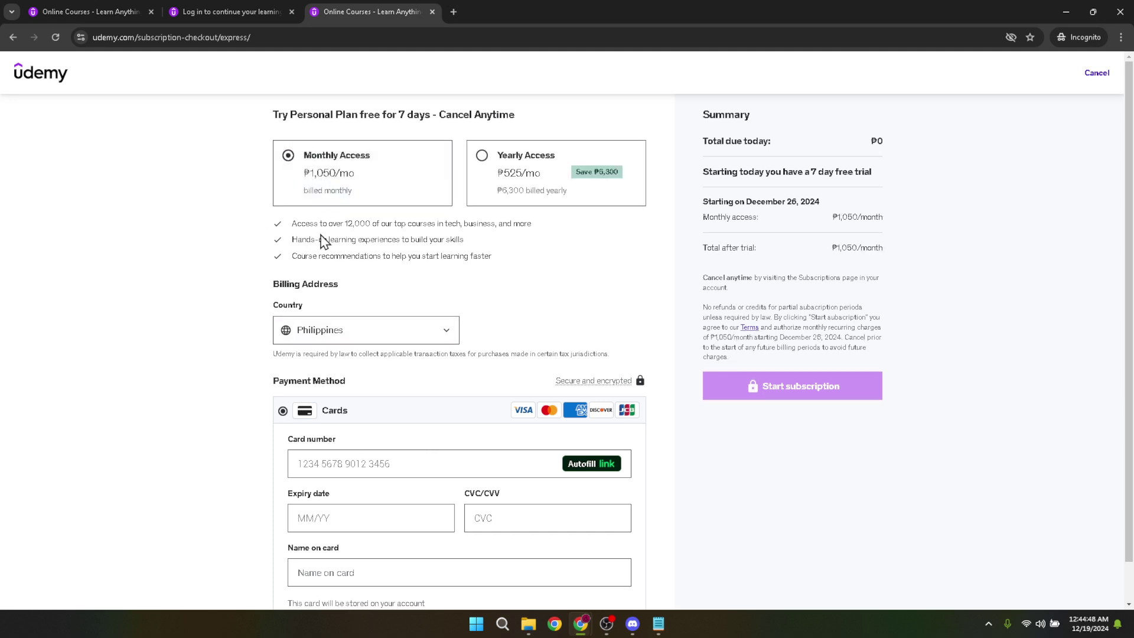
scroll(324, 242, down, 1)
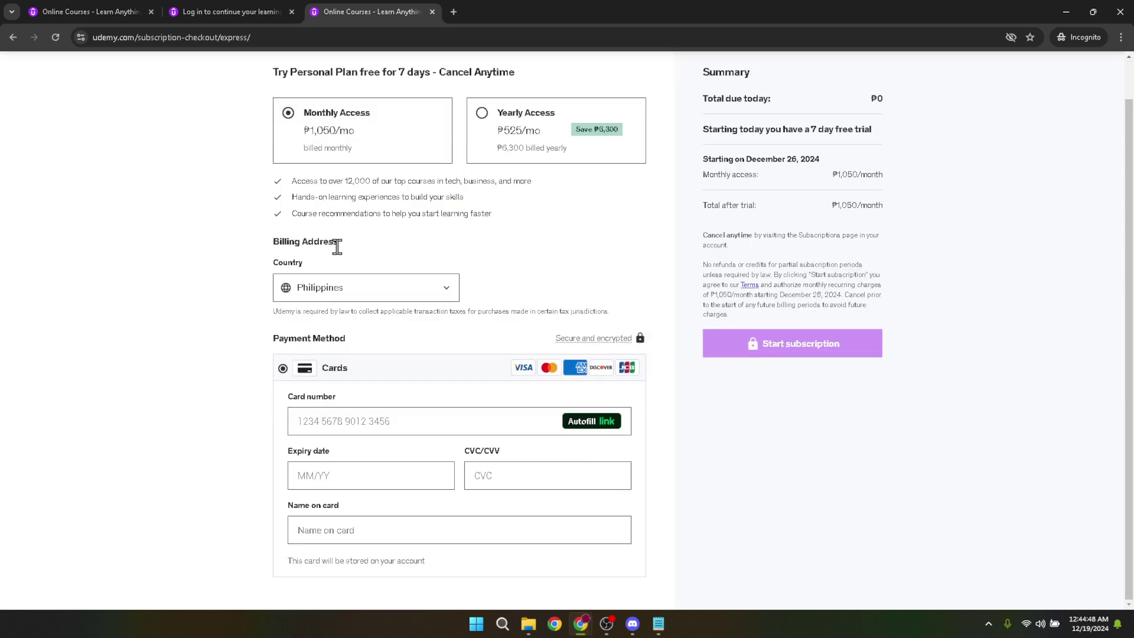
click(382, 422)
text(5)
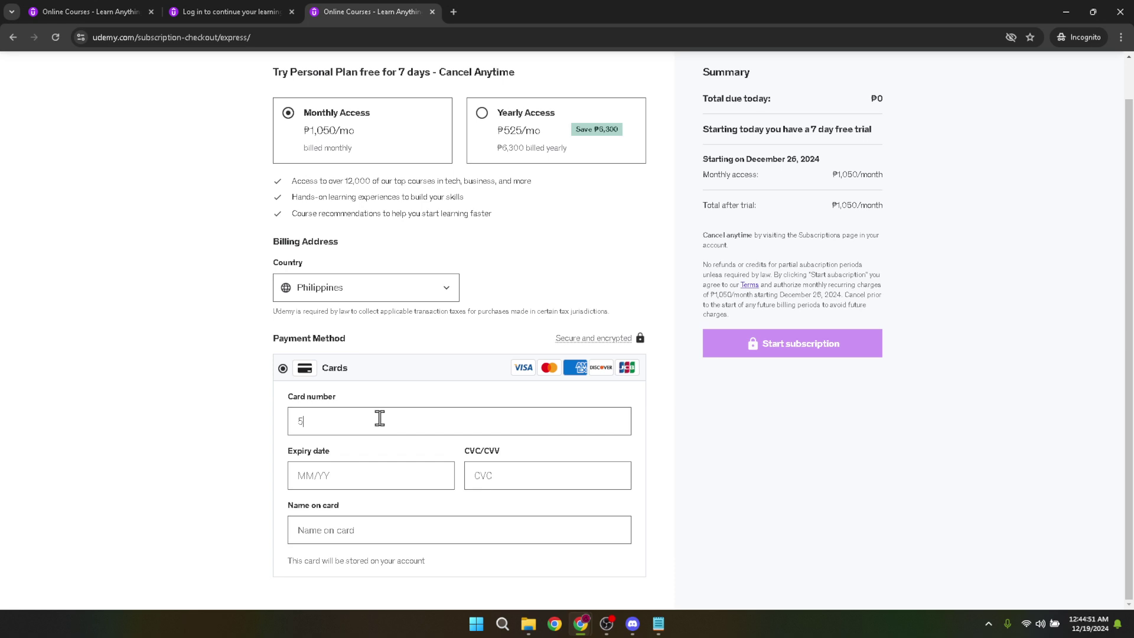
drag(377, 420, 226, 403)
key(BackSpace)
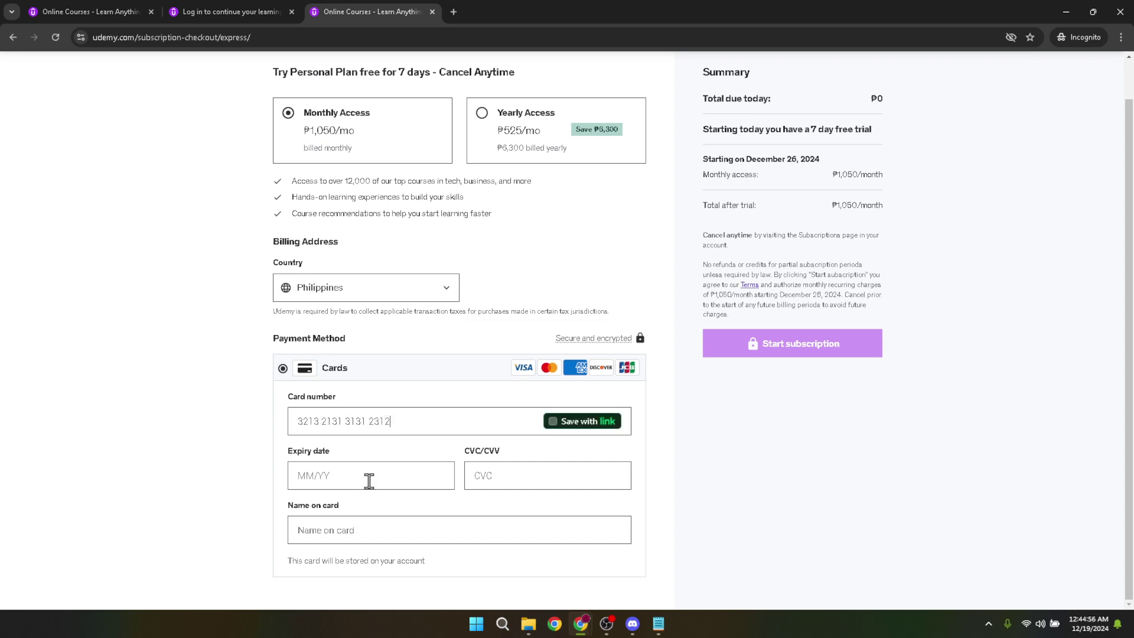
click(546, 479)
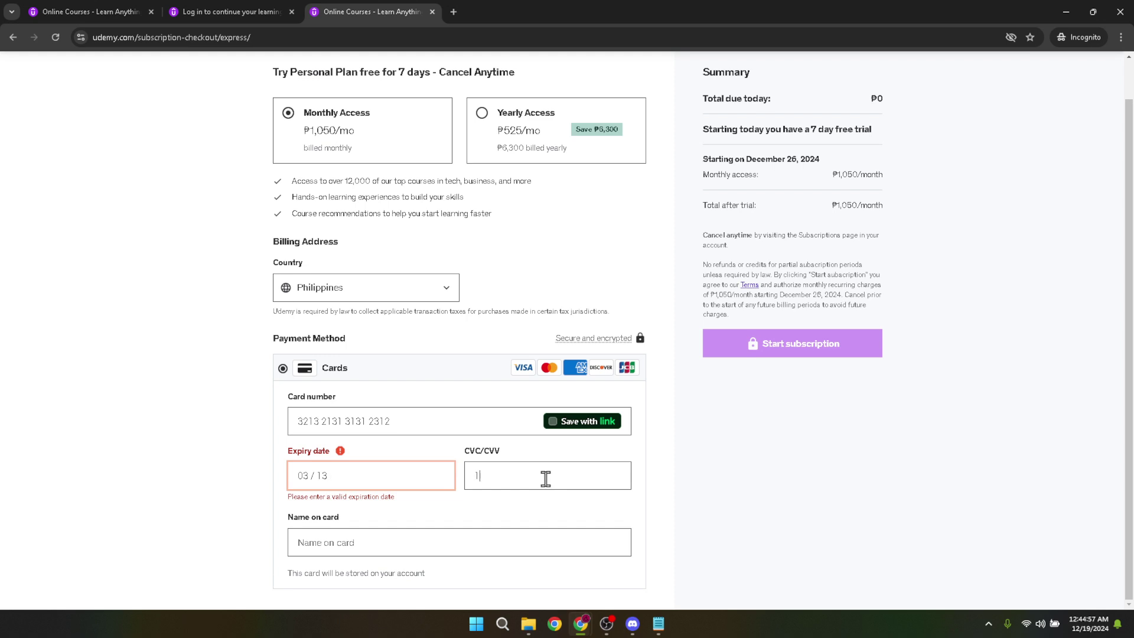
click(316, 475)
key(ctrl+a)
key(BackSpace)
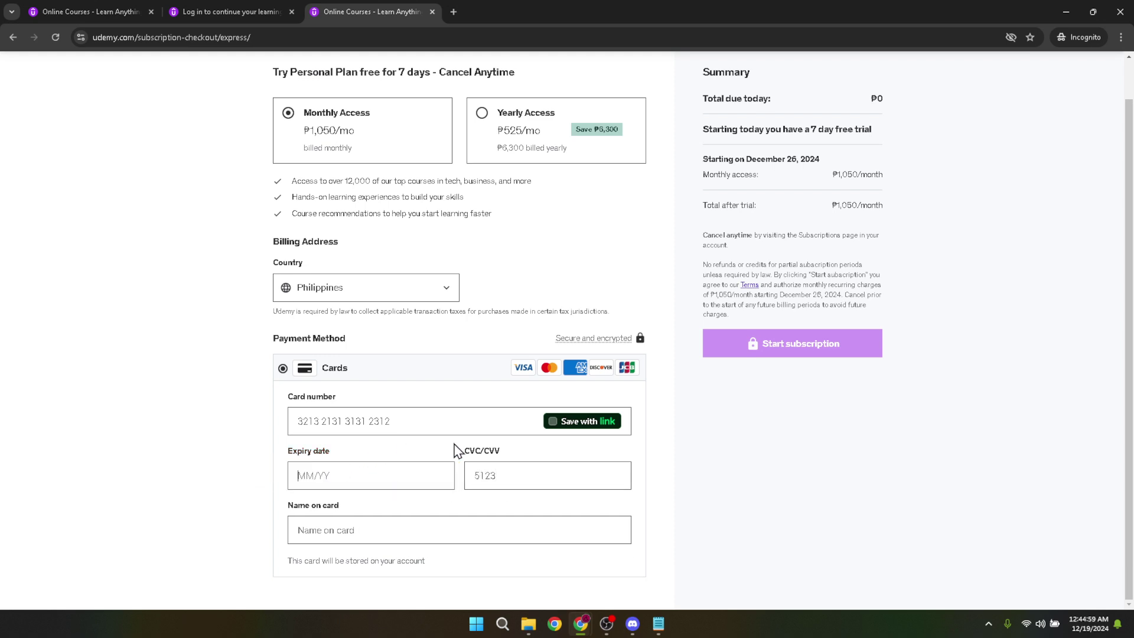
click(472, 421)
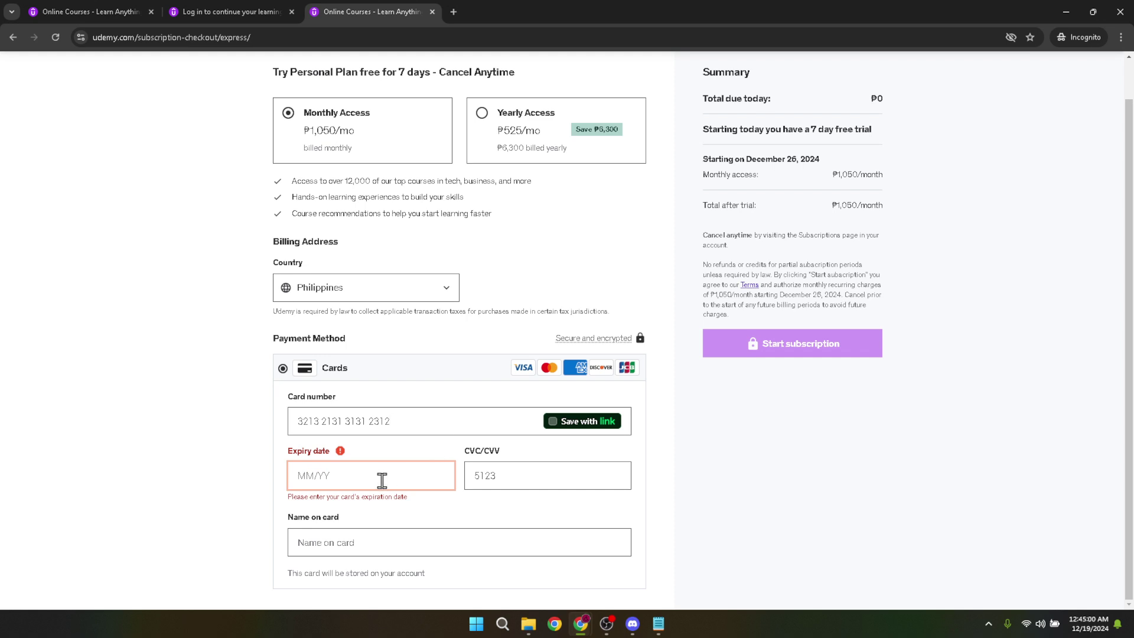